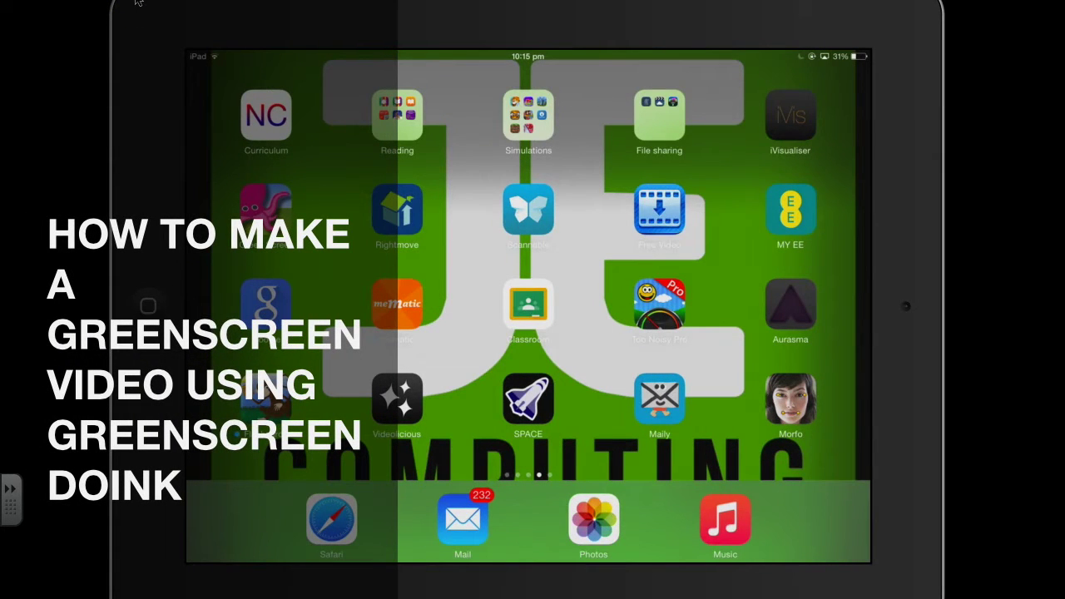
Step: Open the Green Screen by Do Ink app and create a new project with its output set to video
{"action": "left_click", "coordinate": [268, 213]}
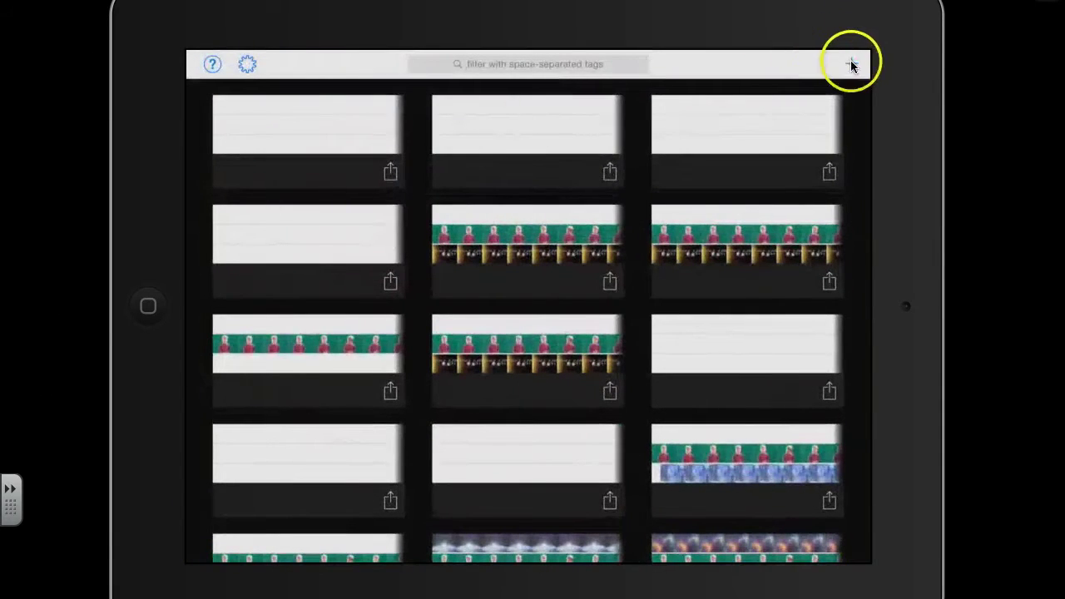
{"action": "left_click", "coordinate": [850, 65]}
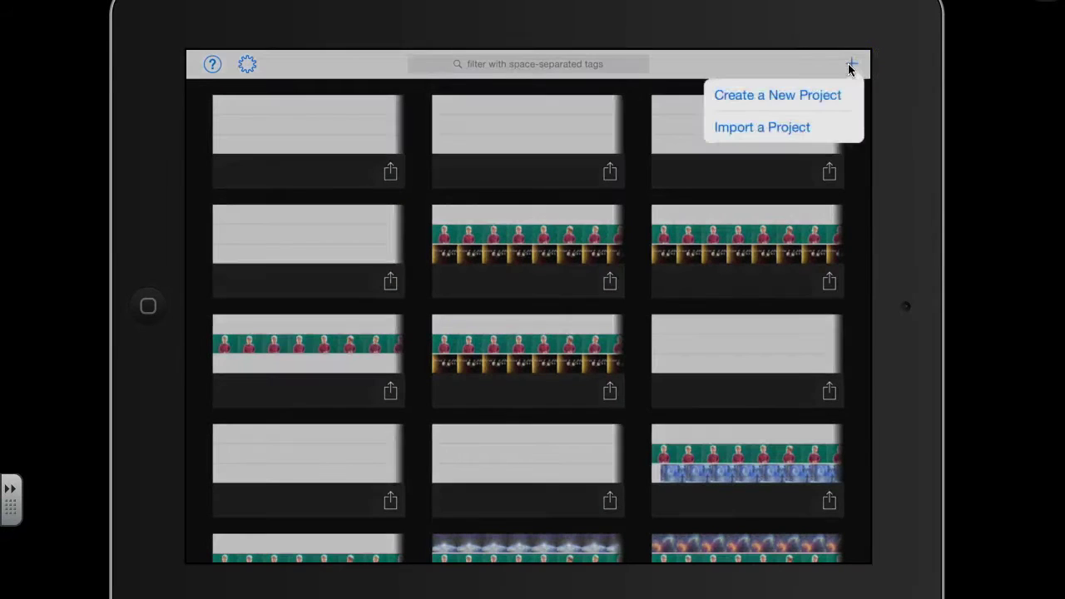
{"action": "left_click", "coordinate": [805, 99]}
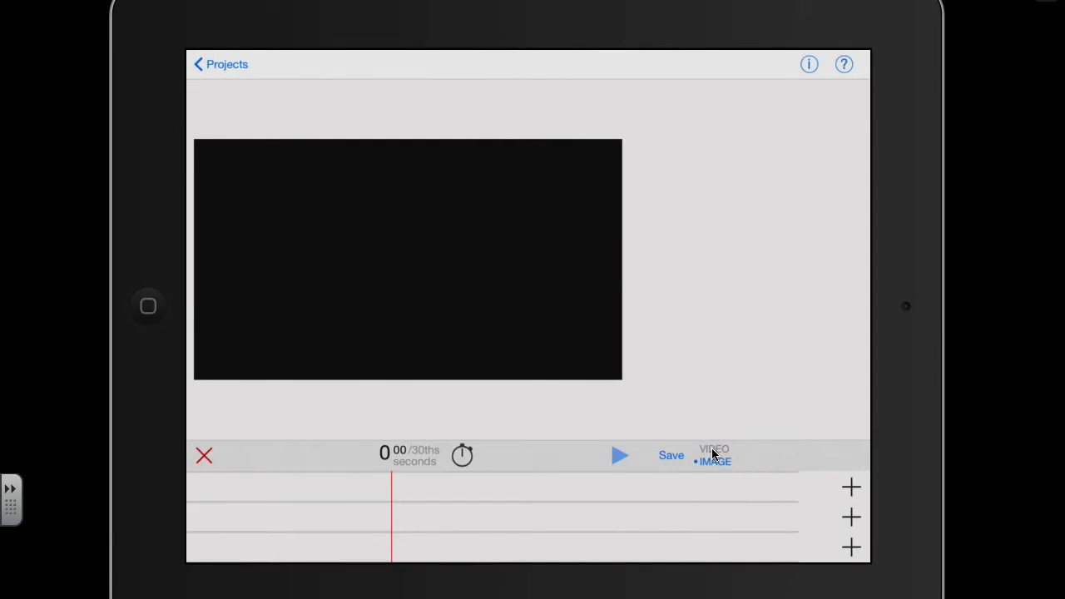
{"action": "left_click", "coordinate": [713, 455]}
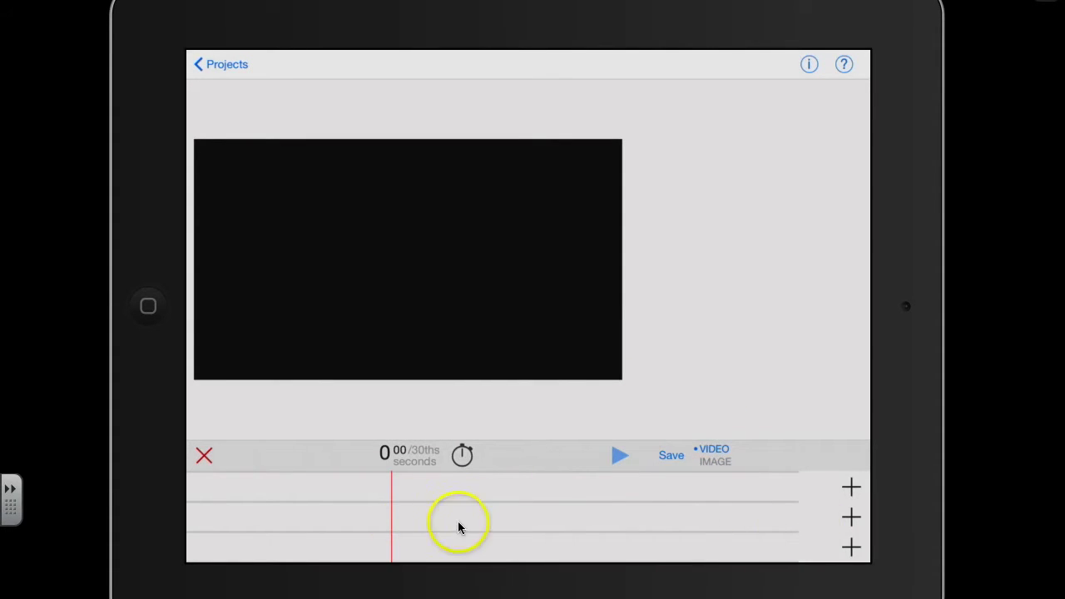
Step: Add the clip of the boy in front of the green backdrop to the middle track, choosing it from the All Videos album
{"action": "left_click", "coordinate": [851, 517]}
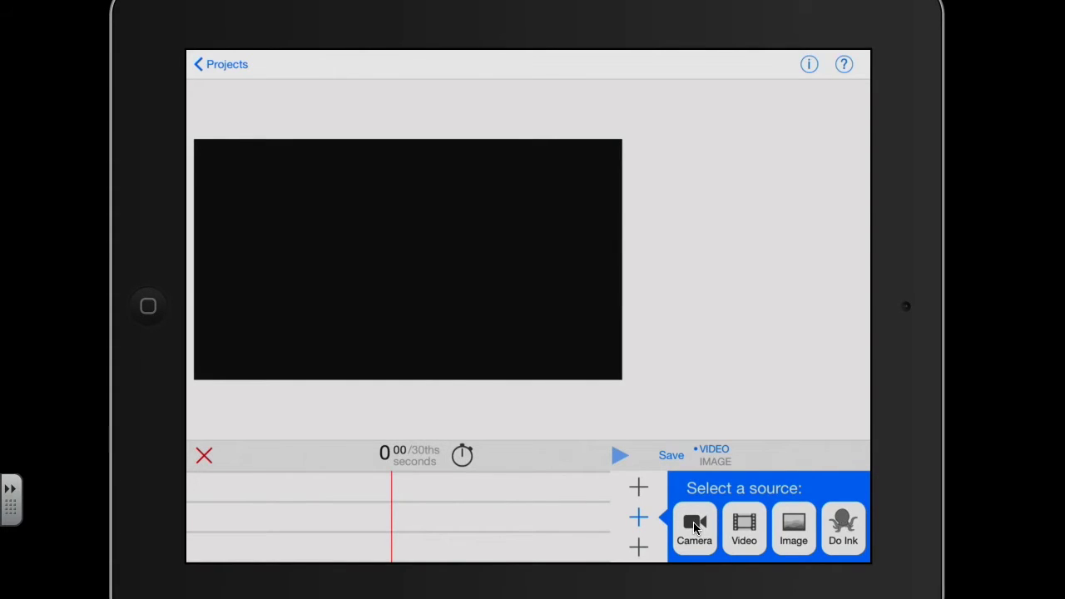
{"action": "left_click", "coordinate": [746, 533]}
{"action": "left_click", "coordinate": [754, 525]}
{"action": "left_click", "coordinate": [744, 526]}
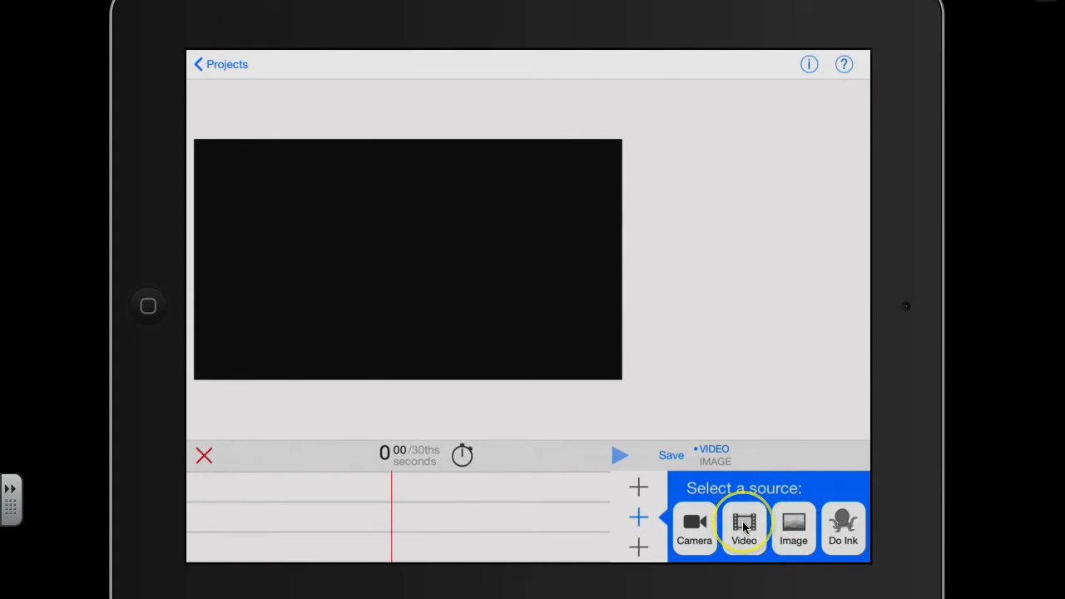
{"action": "left_click", "coordinate": [746, 526]}
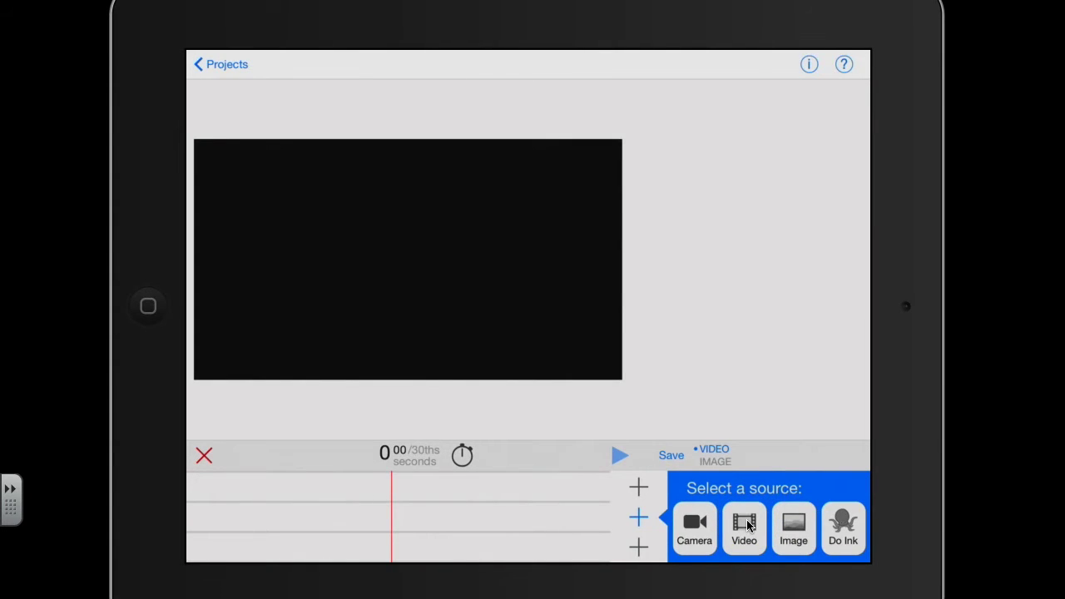
{"action": "left_click", "coordinate": [736, 503]}
{"action": "left_click", "coordinate": [744, 524]}
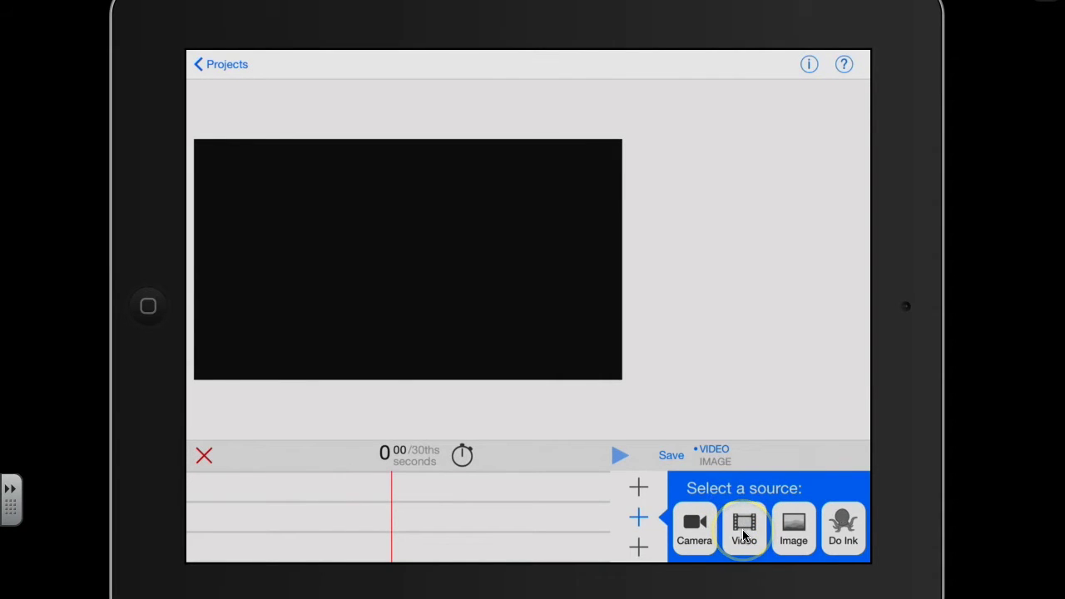
{"action": "left_click", "coordinate": [744, 528]}
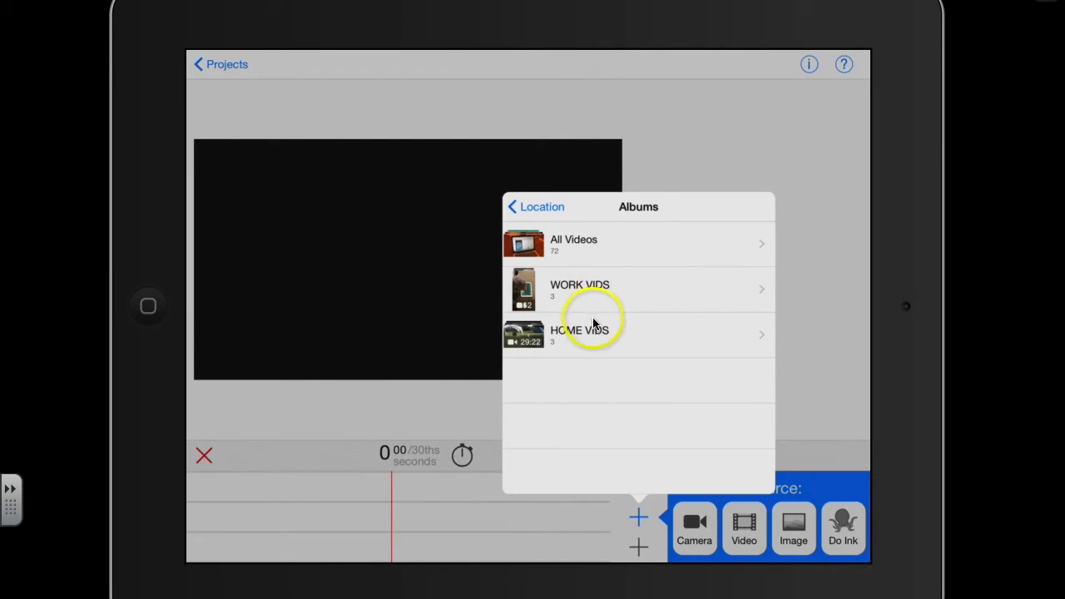
{"action": "left_click", "coordinate": [584, 243]}
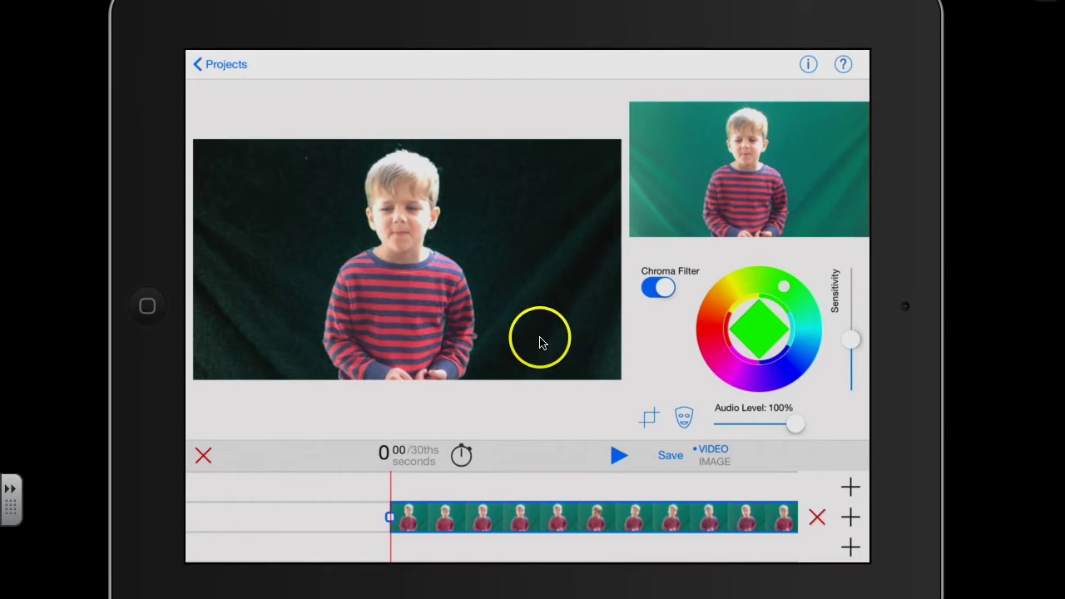
Step: Add the solar system image from the GREENSCREEN album to the lowest track as the background
{"action": "left_click", "coordinate": [849, 550]}
{"action": "left_click", "coordinate": [795, 526]}
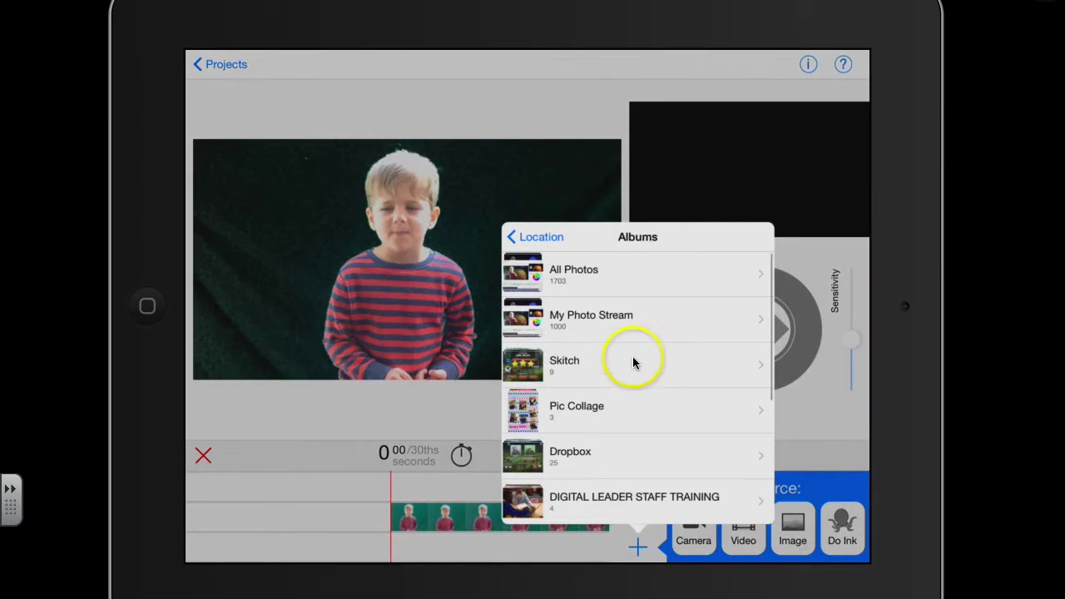
{"action": "scroll", "coordinate": [630, 371], "scroll_direction": "down", "scroll_amount": 5}
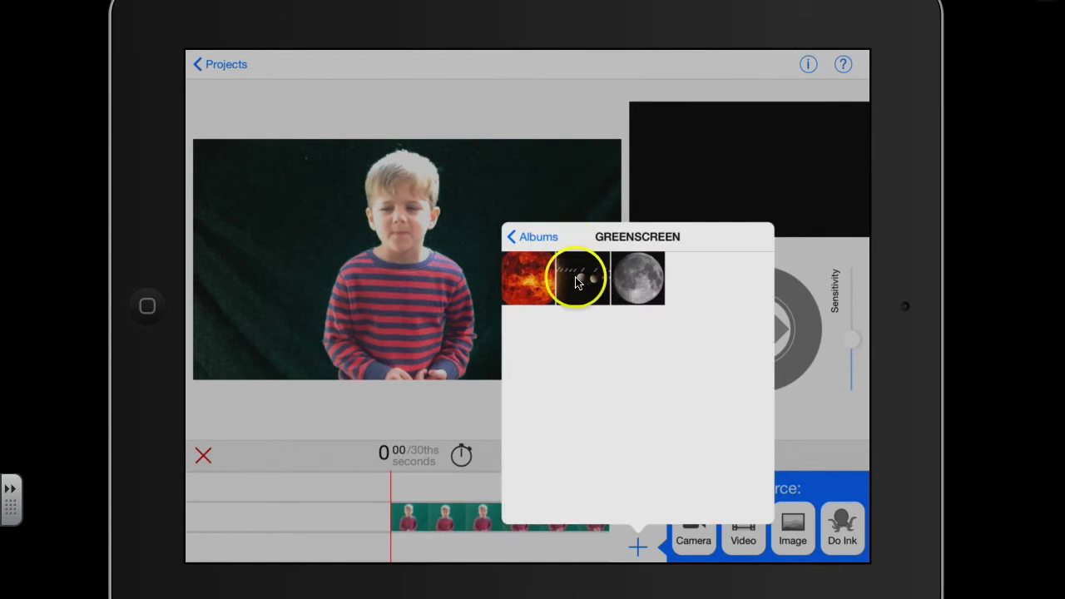
{"action": "left_click", "coordinate": [583, 285]}
{"action": "left_click", "coordinate": [753, 238]}
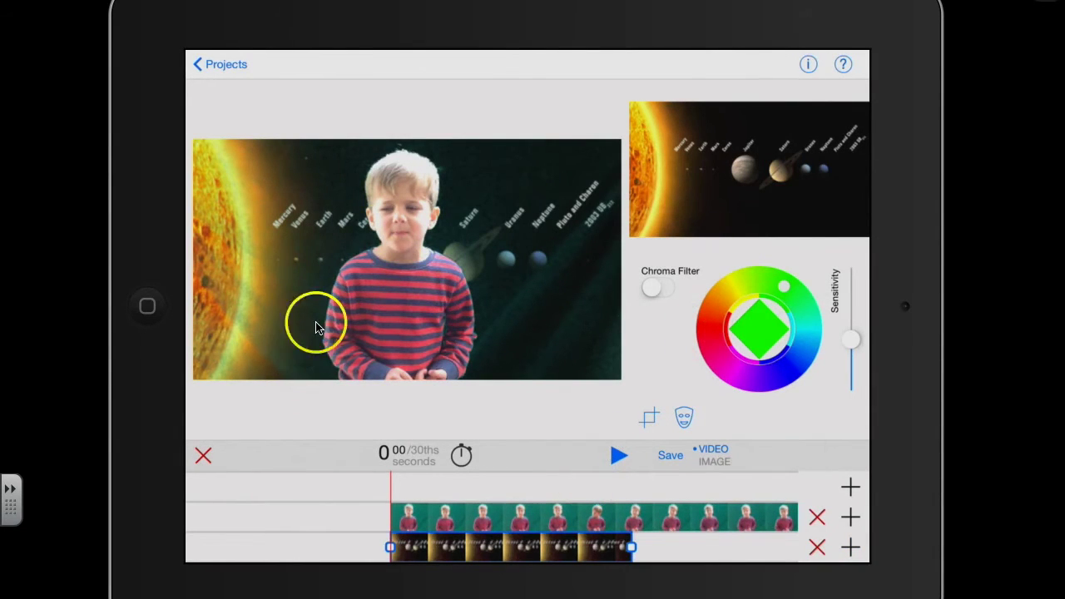
Step: Raise the chroma filter sensitivity of the boy's clip slightly so the green backdrop is removed completely
{"action": "left_click", "coordinate": [561, 522]}
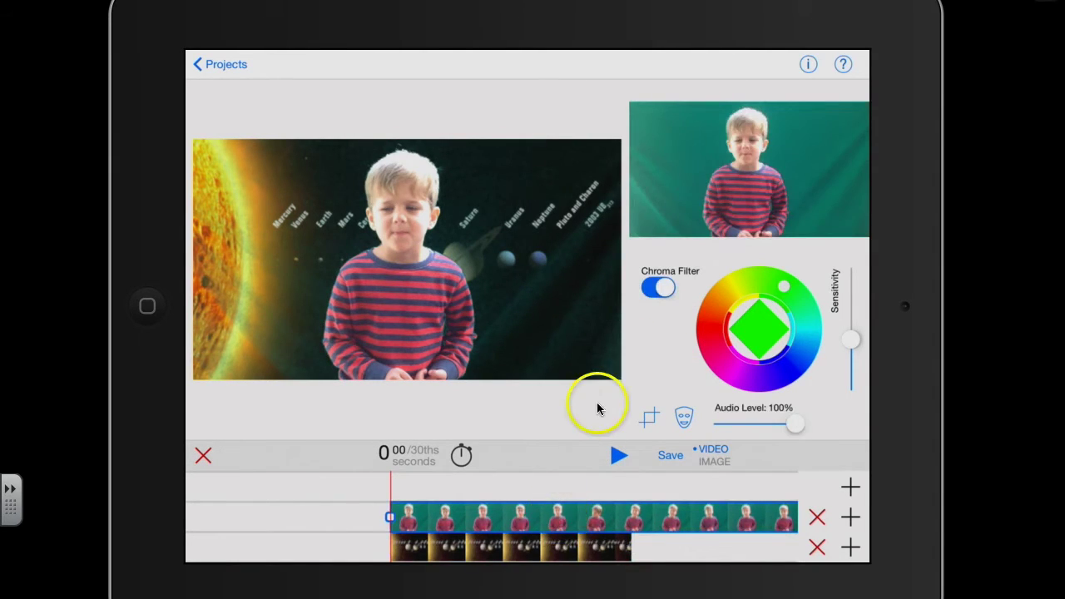
{"action": "left_click", "coordinate": [654, 293]}
{"action": "left_click", "coordinate": [652, 291]}
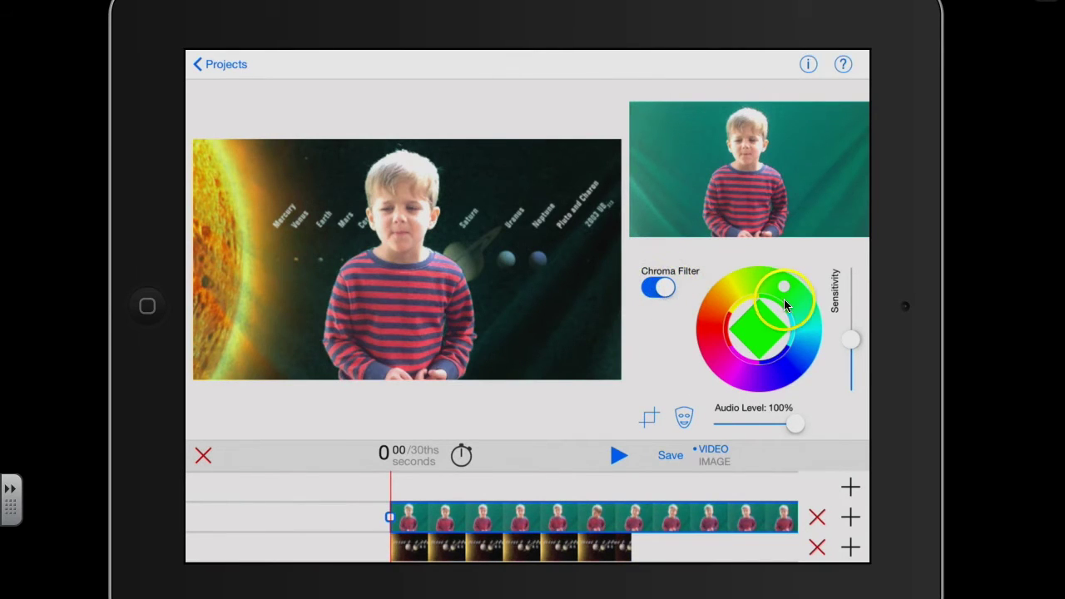
{"action": "left_click", "coordinate": [878, 315]}
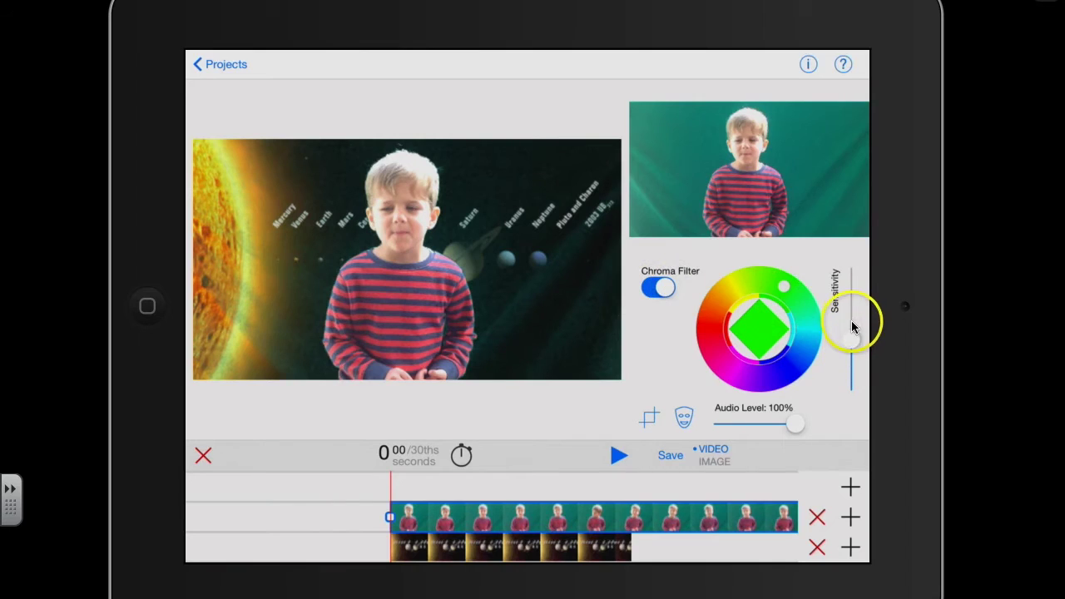
{"action": "left_click_drag", "start_coordinate": [851, 341], "coordinate": [851, 346]}
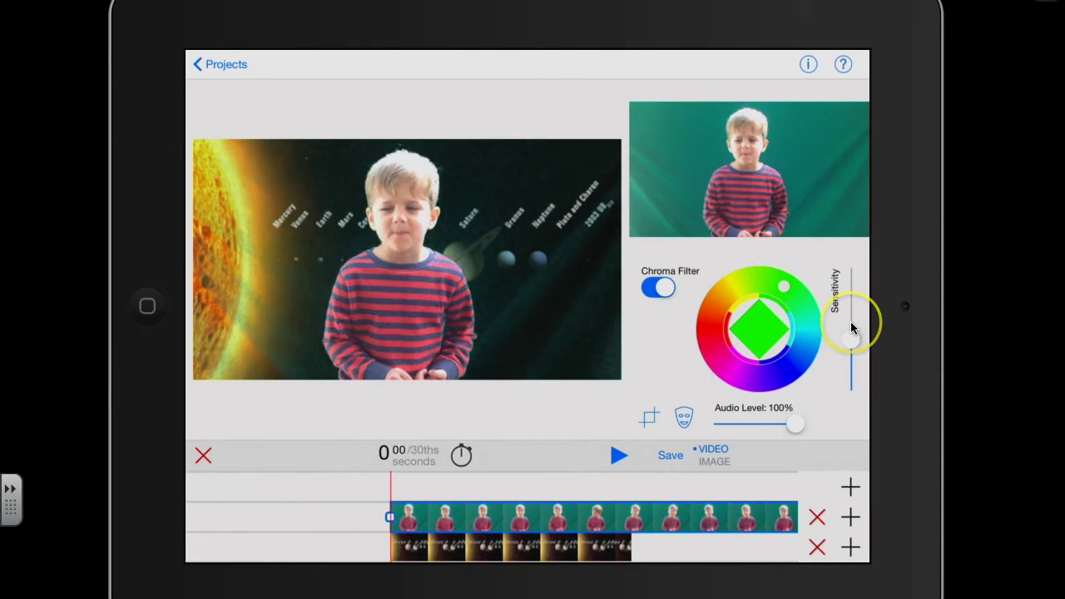
{"action": "left_click_drag", "start_coordinate": [851, 339], "coordinate": [850, 335]}
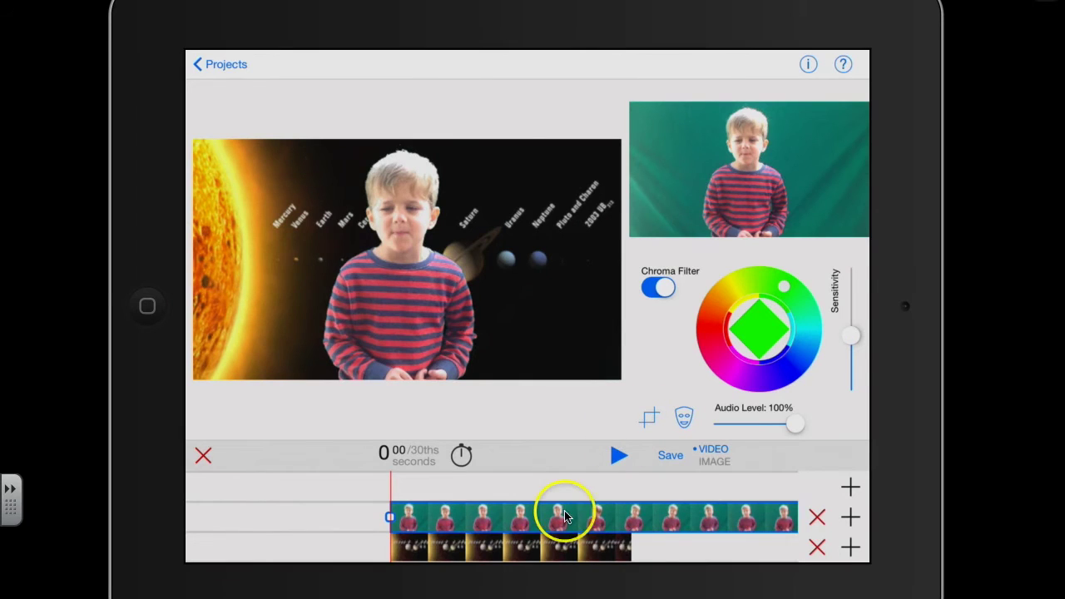
Step: Preview the composite video and check the image duration options in the user preferences
{"action": "left_click", "coordinate": [617, 457]}
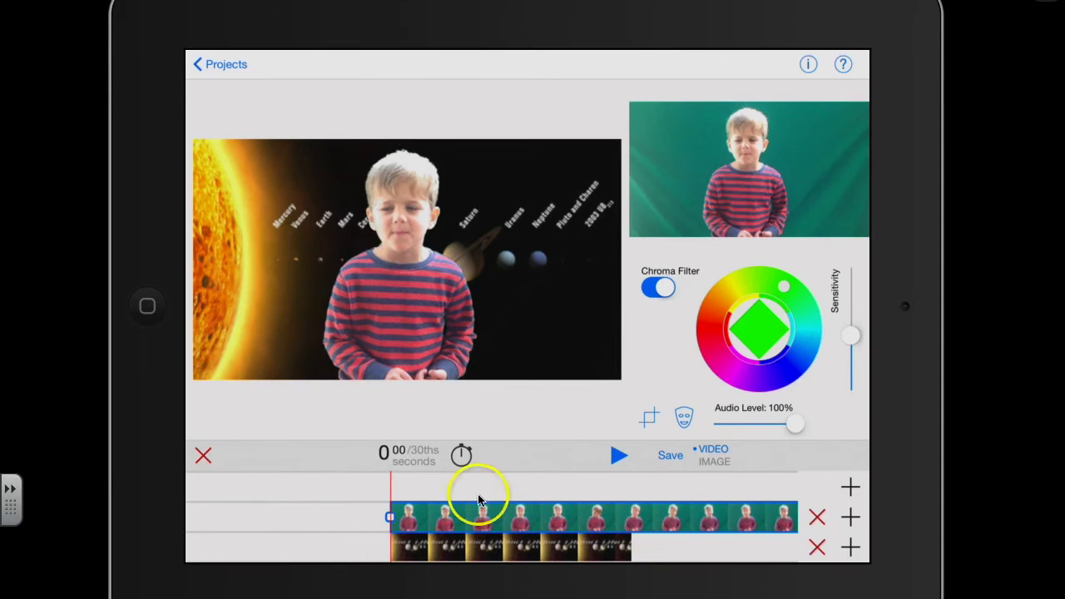
{"action": "left_click", "coordinate": [217, 67]}
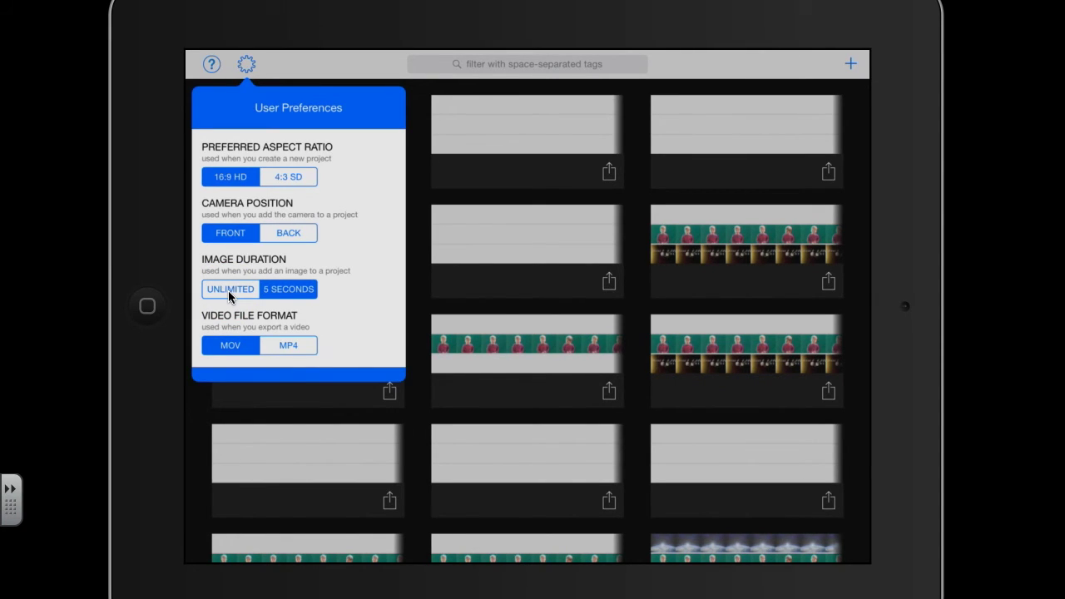
{"action": "left_click", "coordinate": [279, 298]}
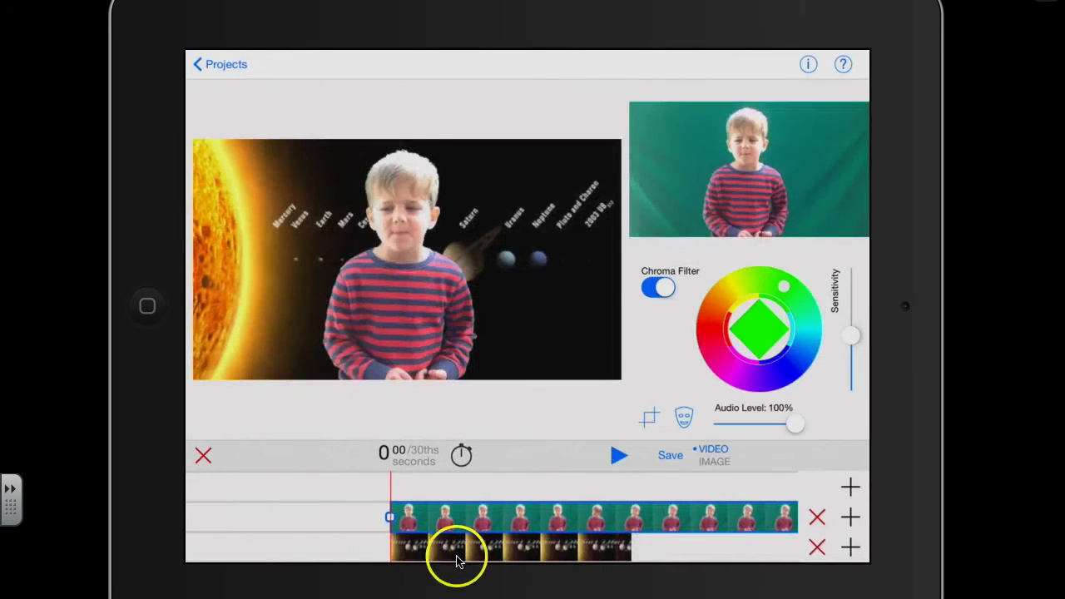
Step: Extend the solar system background image on the lowest track so it continues under the boy's clip
{"action": "left_click", "coordinate": [565, 548]}
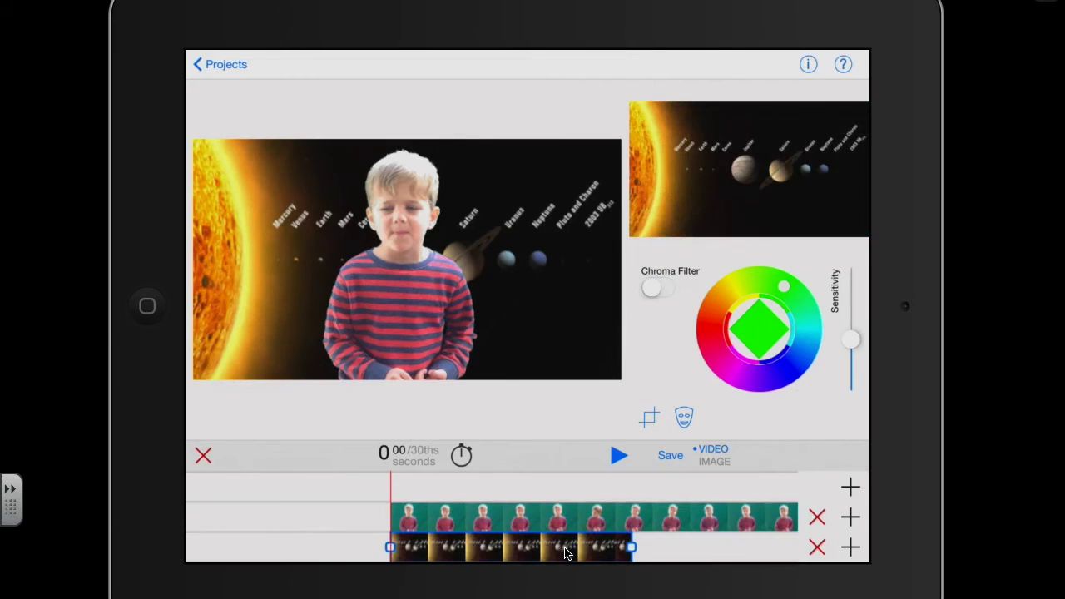
{"action": "left_click", "coordinate": [632, 549]}
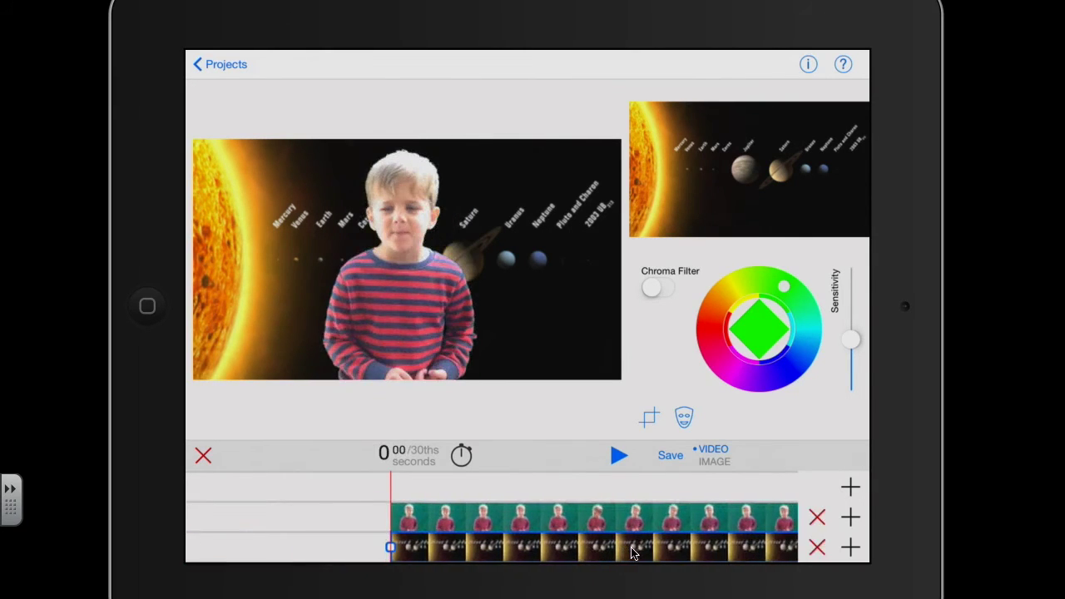
{"action": "left_click", "coordinate": [447, 368]}
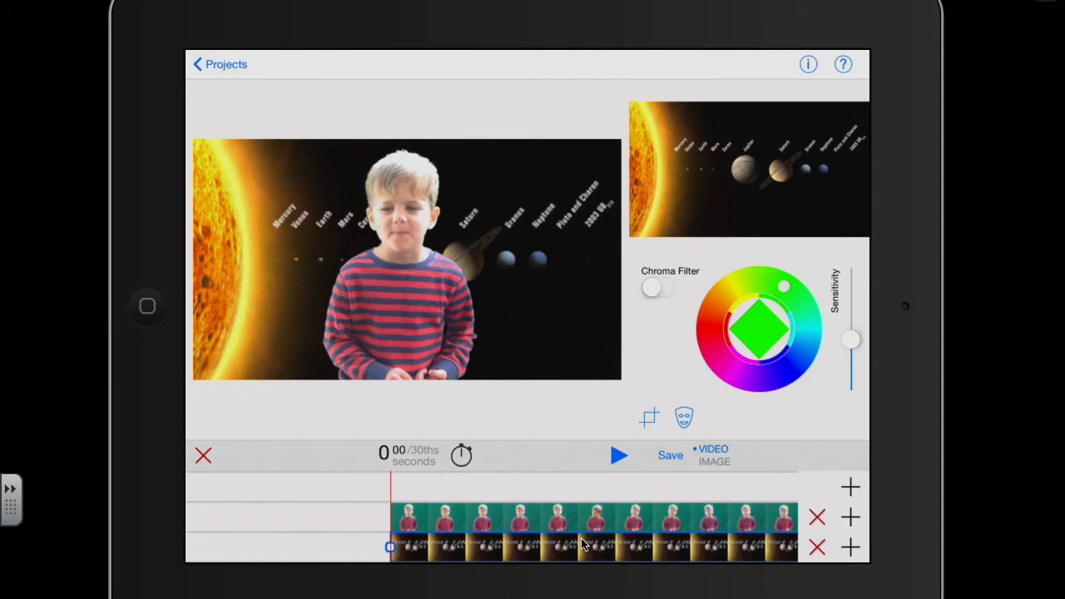
Step: Move the playhead to 20 29/30ths seconds, where the background image has to change
{"action": "scroll", "coordinate": [582, 538], "scroll_direction": "right", "scroll_amount": 10}
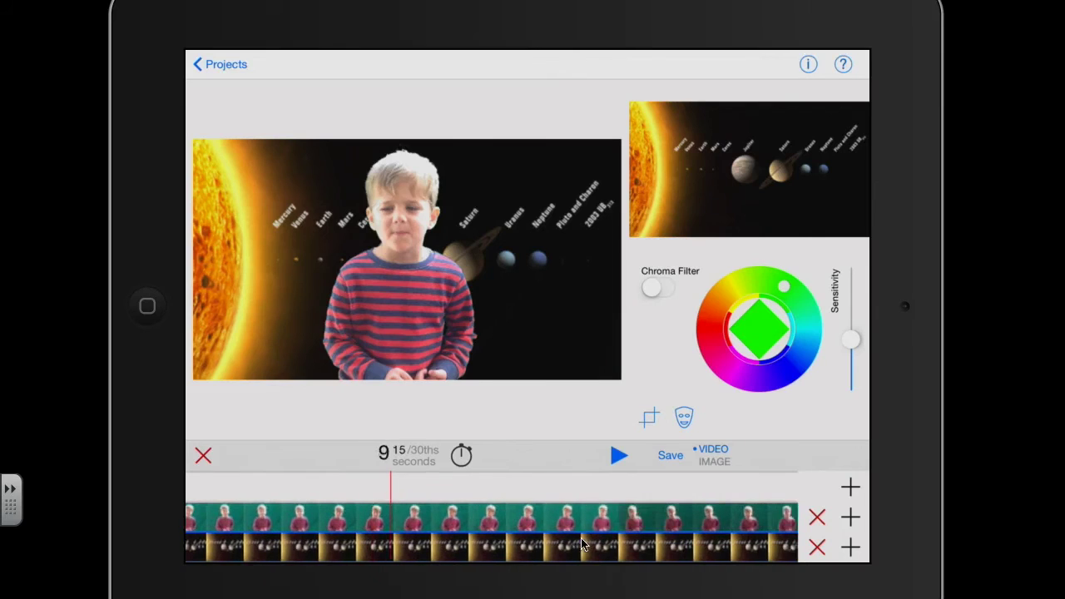
{"action": "scroll", "coordinate": [582, 544], "scroll_direction": "right", "scroll_amount": 2}
{"action": "scroll", "coordinate": [581, 544], "scroll_direction": "left", "scroll_amount": 1}
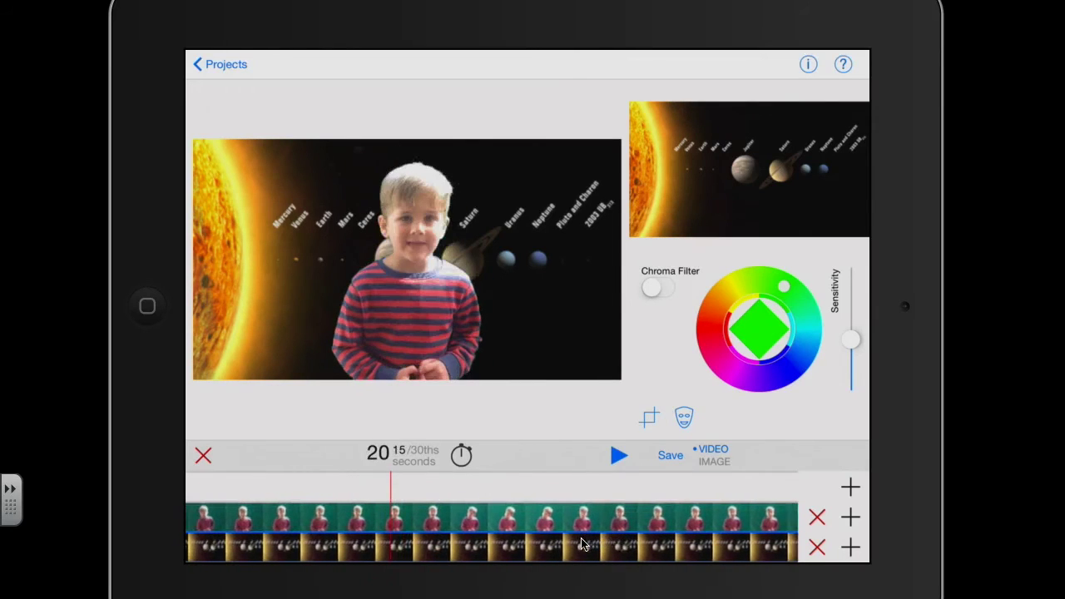
{"action": "scroll", "coordinate": [582, 544], "scroll_direction": "right", "scroll_amount": 1}
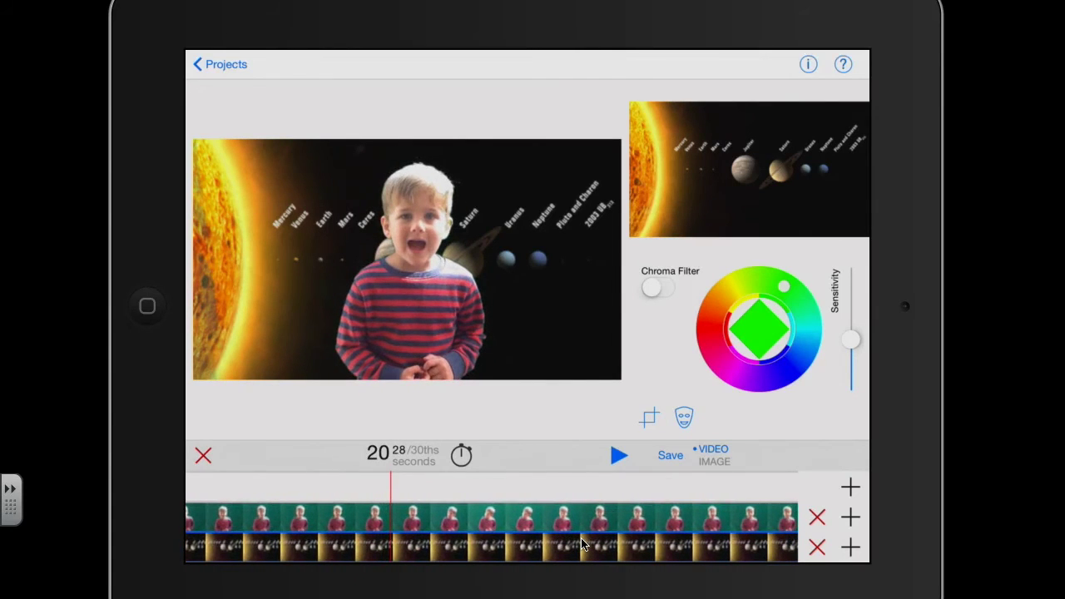
{"action": "scroll", "coordinate": [581, 545], "scroll_direction": "left", "scroll_amount": 1}
{"action": "scroll", "coordinate": [582, 544], "scroll_direction": "right", "scroll_amount": 1}
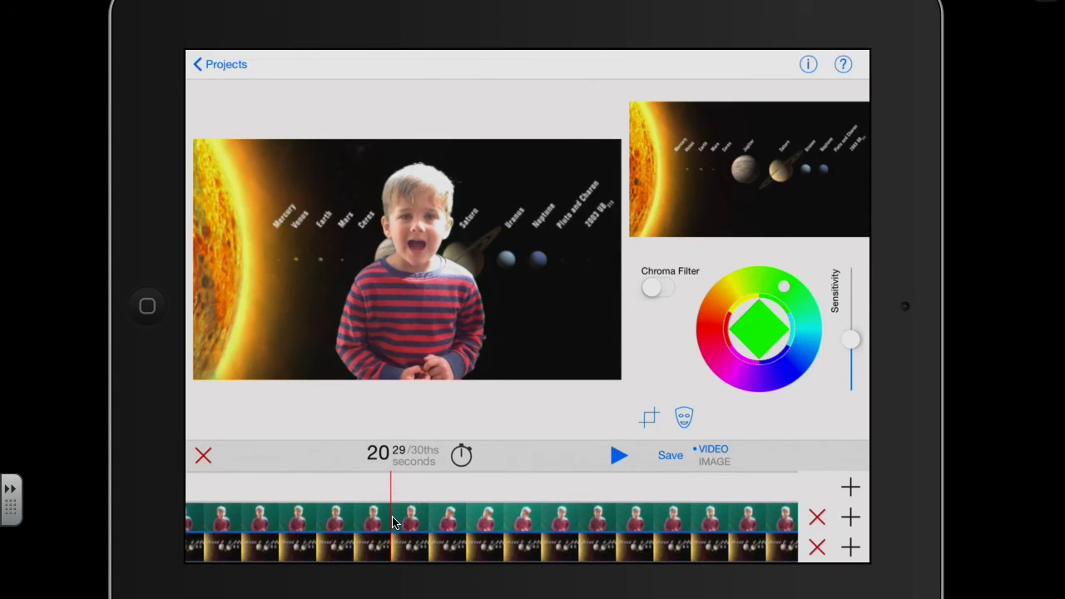
{"action": "left_click", "coordinate": [393, 545]}
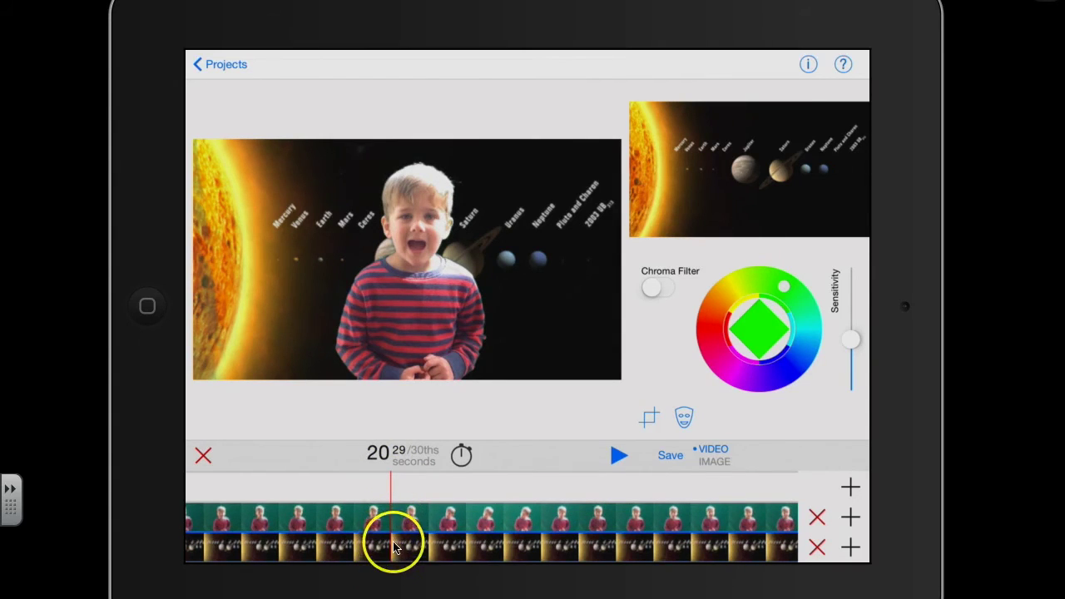
Step: Add the moon image from the GREENSCREEN album to the lowest track at the playhead and preview the composite video
{"action": "left_click", "coordinate": [849, 548]}
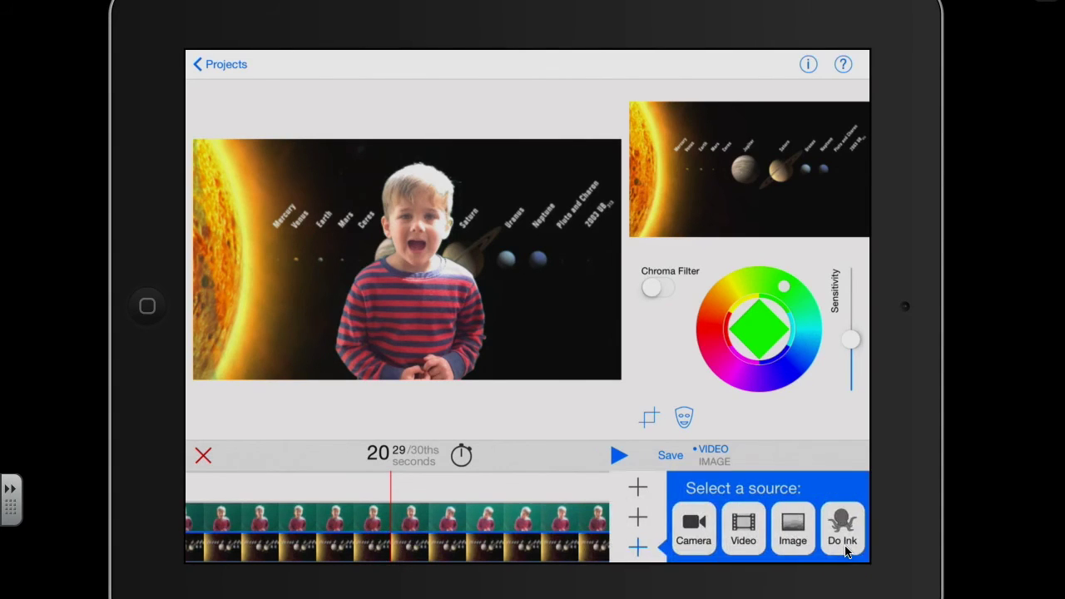
{"action": "left_click", "coordinate": [793, 532]}
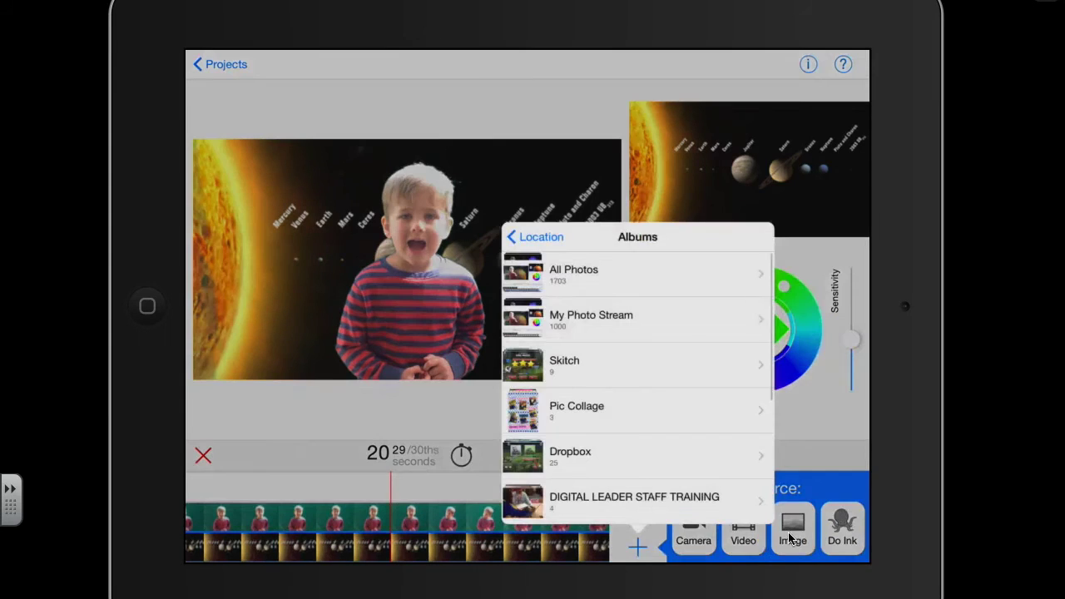
{"action": "scroll", "coordinate": [627, 354], "scroll_direction": "down", "scroll_amount": 3}
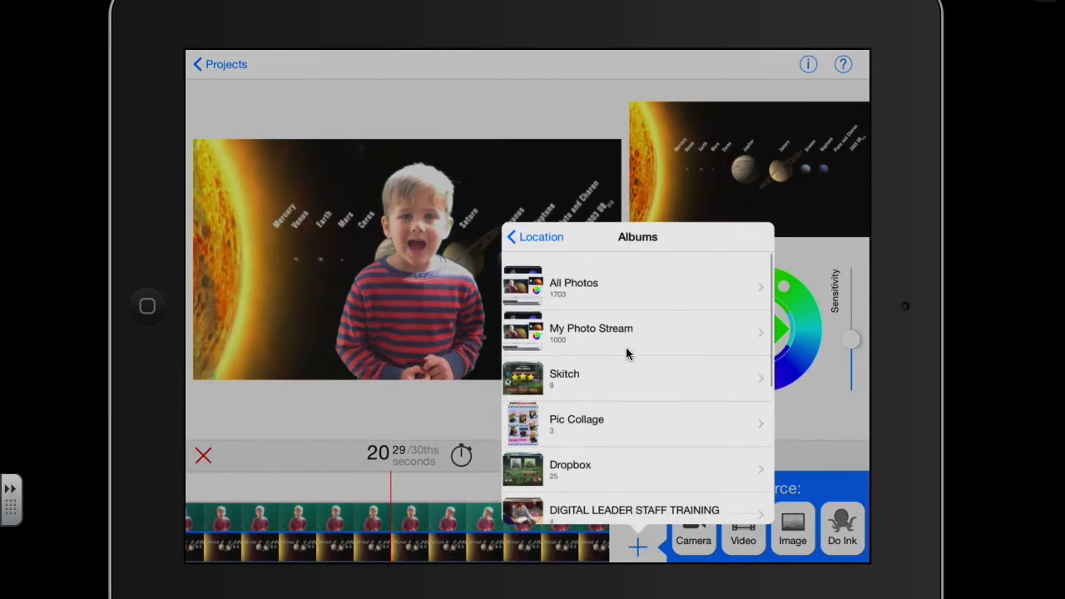
{"action": "scroll", "coordinate": [626, 348], "scroll_direction": "down", "scroll_amount": 2}
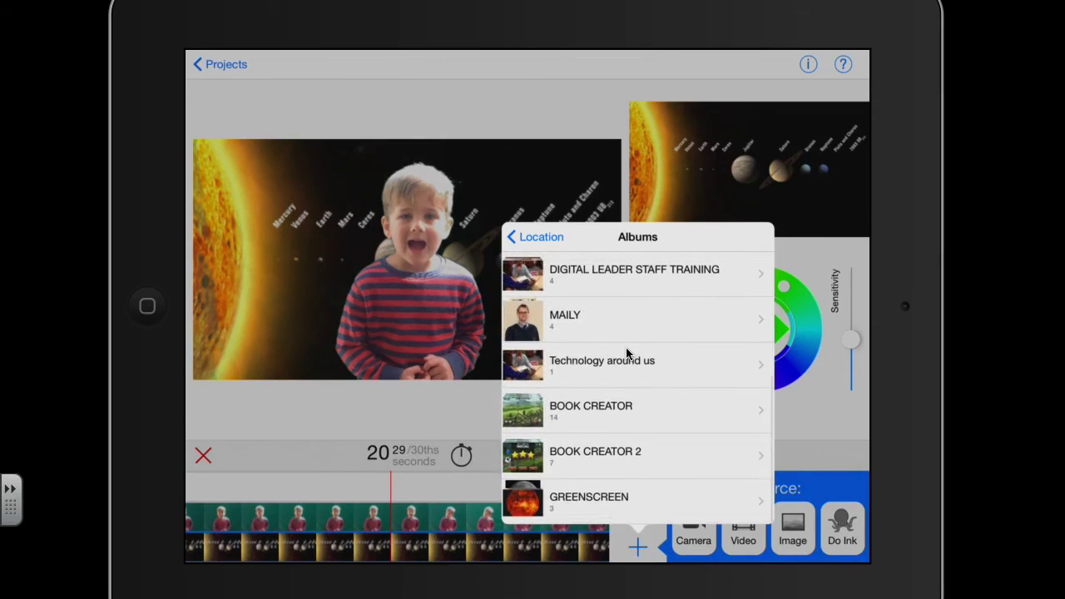
{"action": "left_click", "coordinate": [591, 494]}
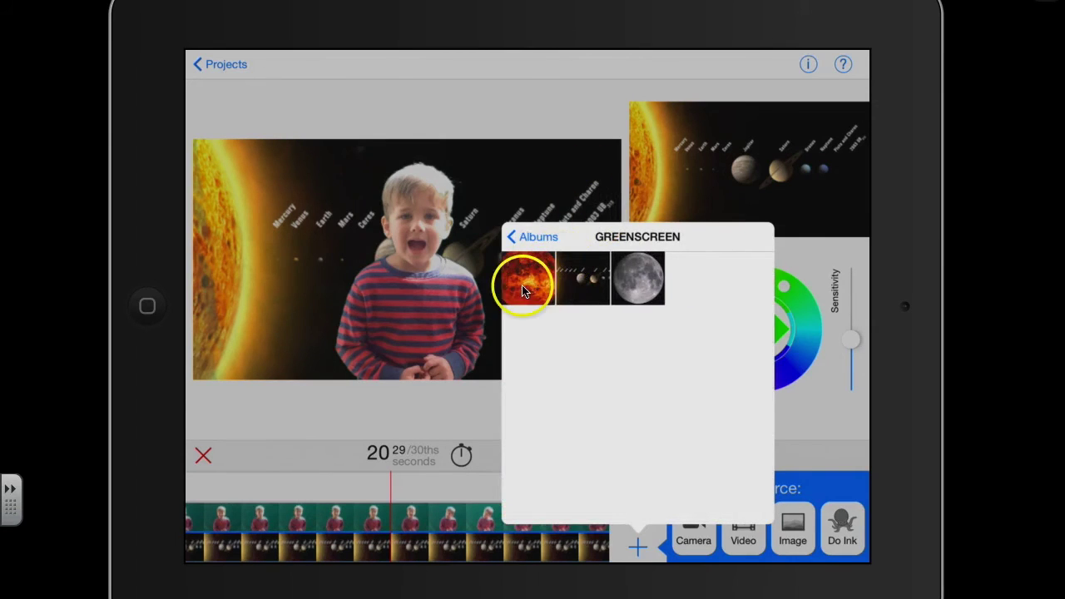
{"action": "left_click", "coordinate": [637, 274]}
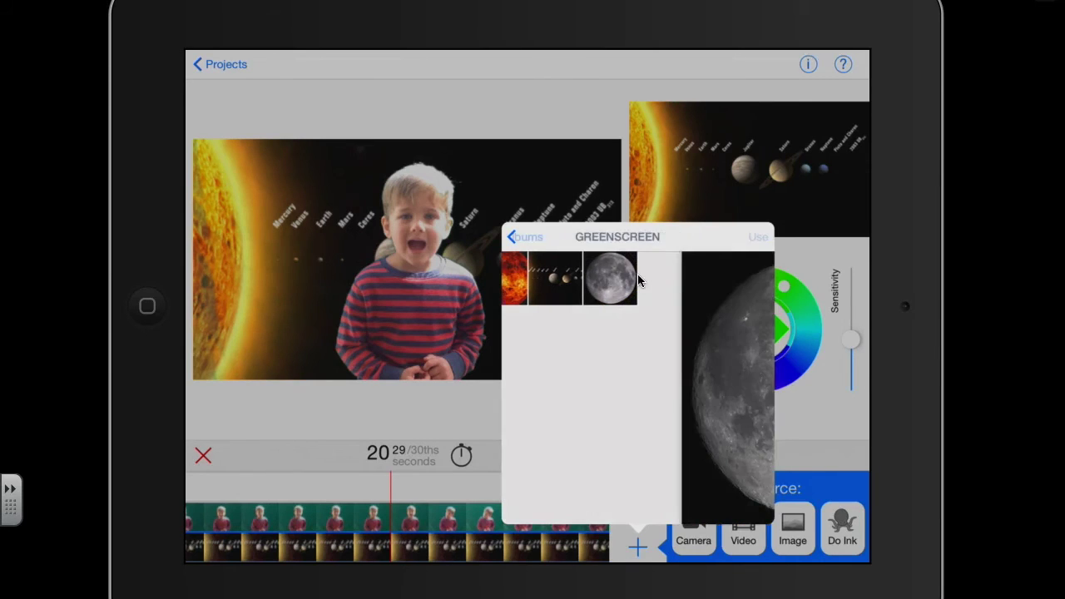
{"action": "left_click", "coordinate": [758, 236]}
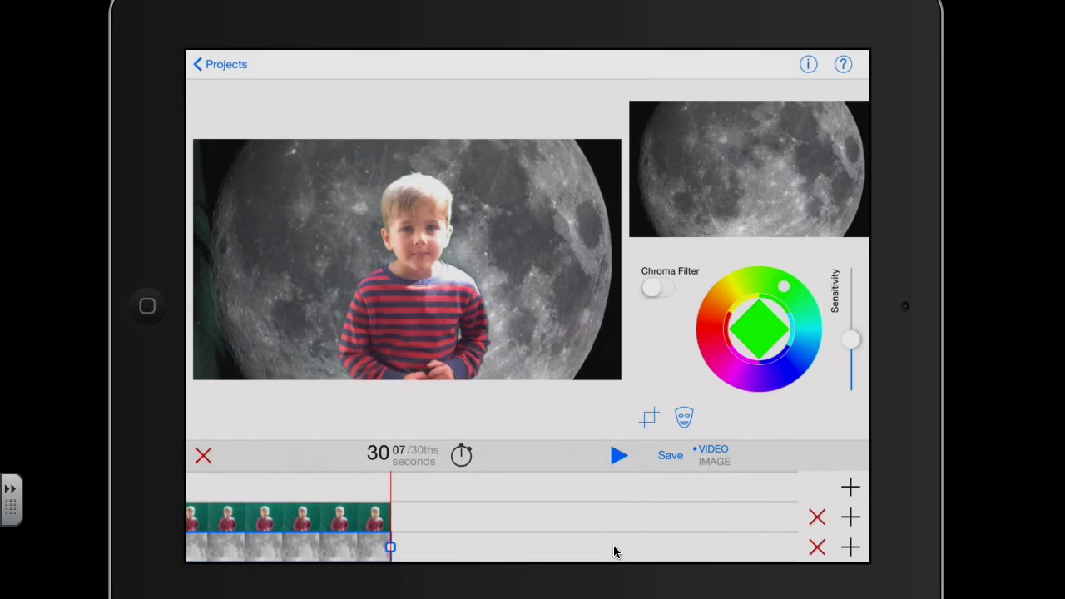
{"action": "left_click", "coordinate": [624, 455]}
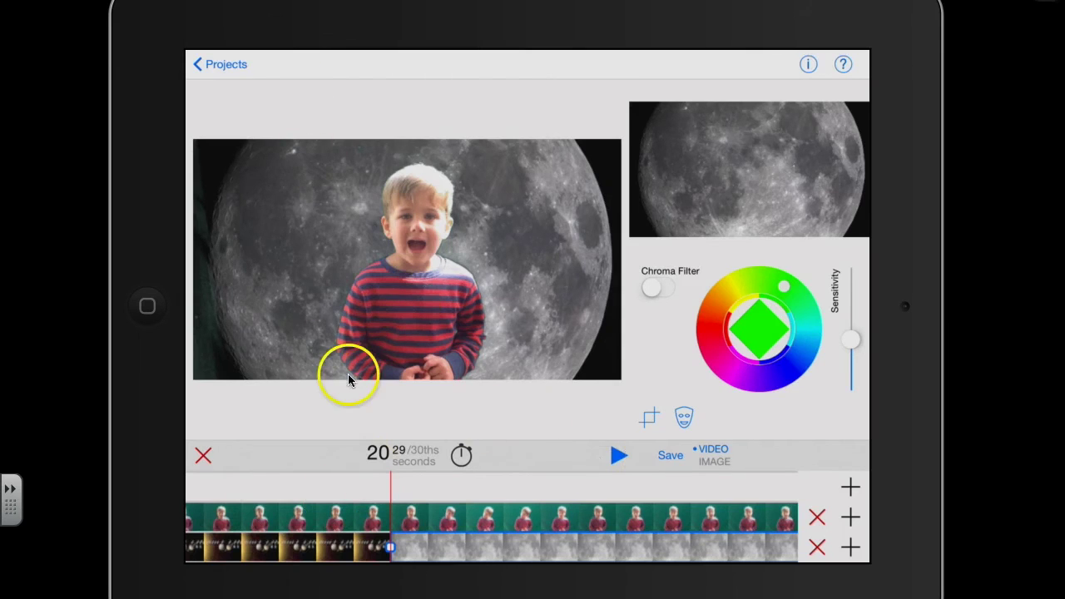
Step: Render the finished composite as a video and export it to the Camera Roll in HD (720p)
{"action": "left_click", "coordinate": [676, 455]}
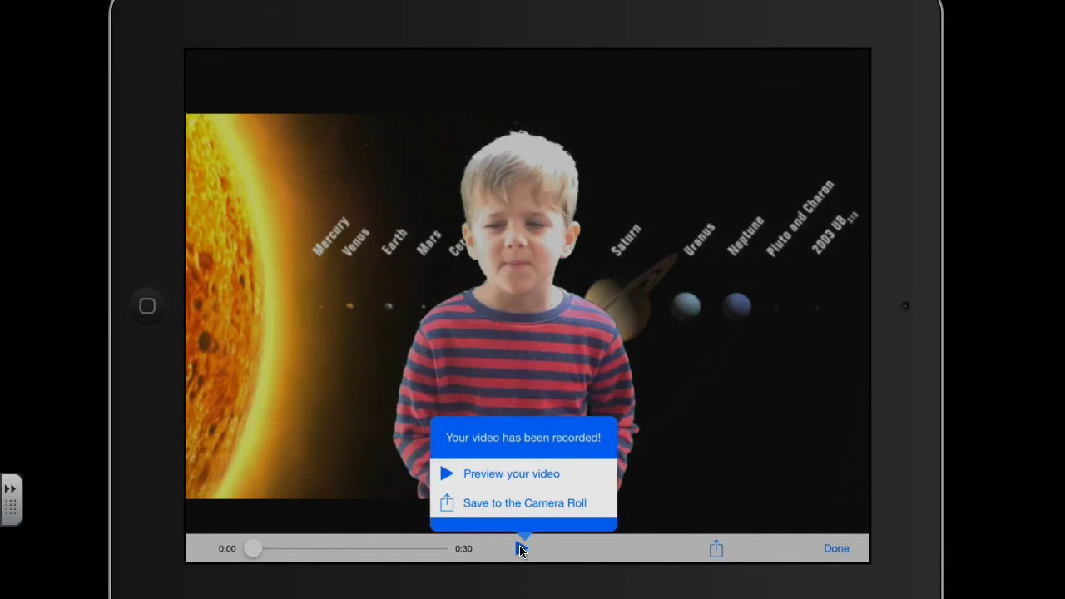
{"action": "left_click", "coordinate": [468, 504]}
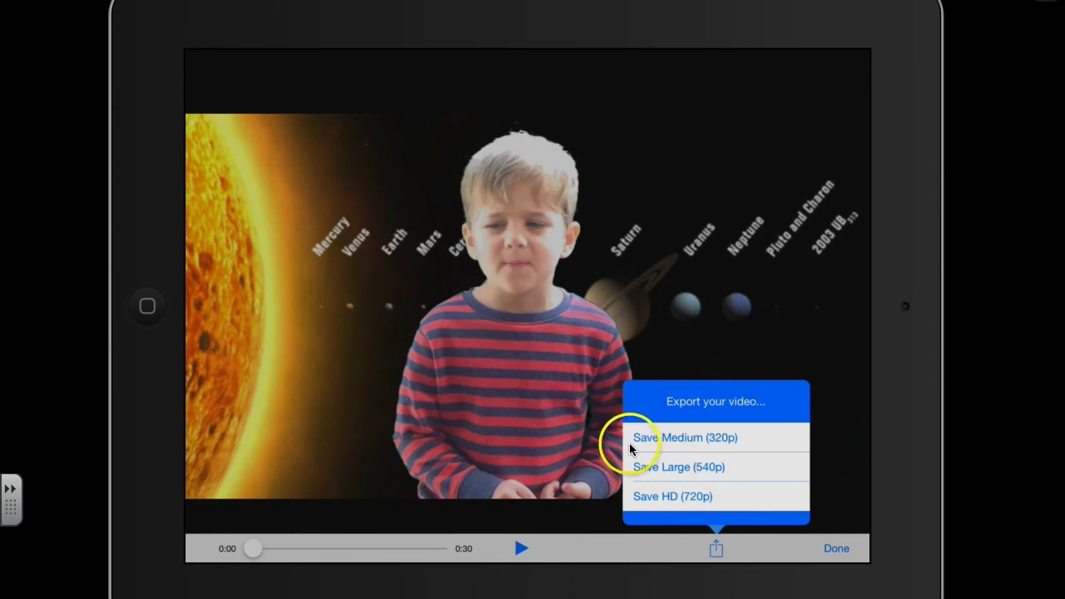
{"action": "left_click", "coordinate": [664, 502]}
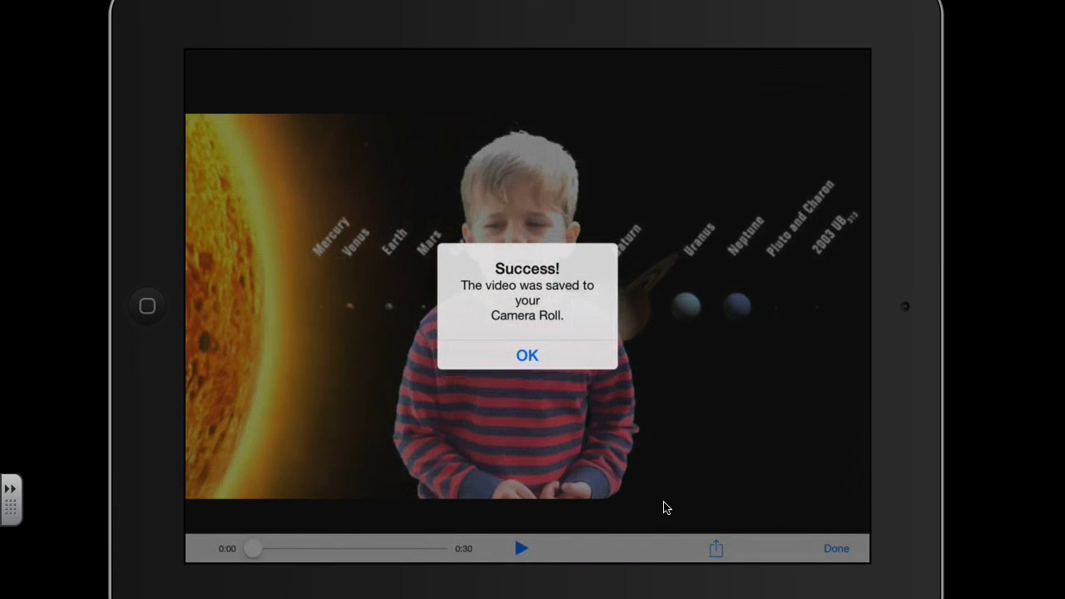
{"action": "left_click", "coordinate": [524, 356]}
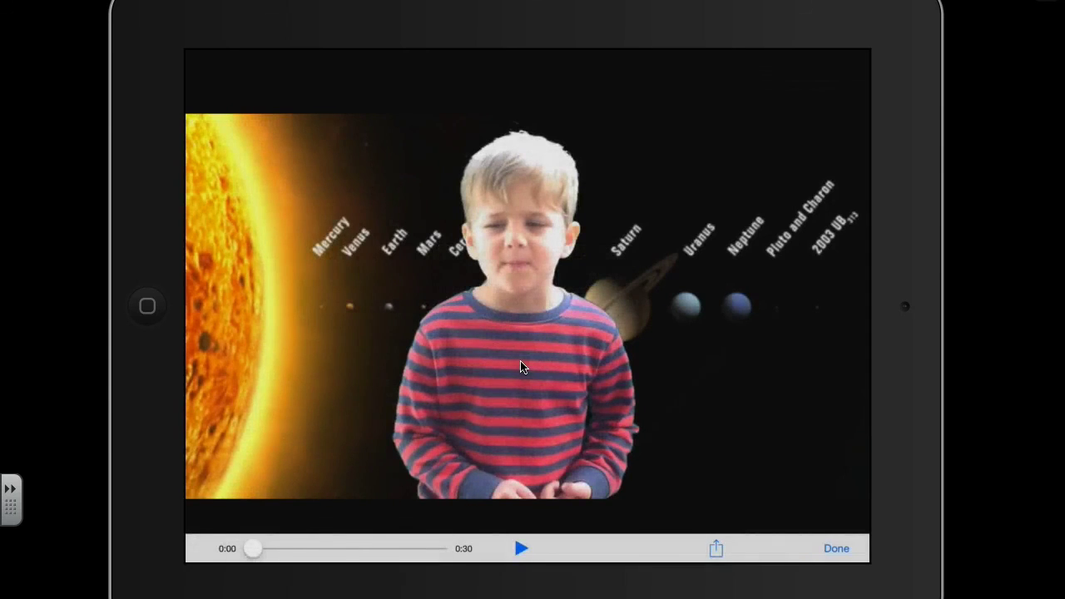